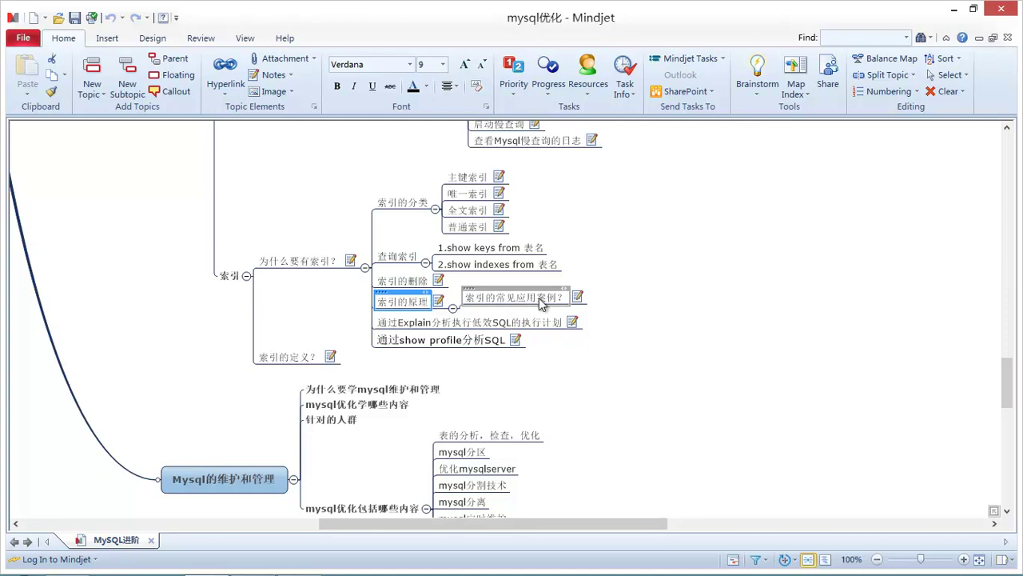
- Open the 索引的原理 topic notes and highlight phrases such as 二叉树 and 索引带来的开销
left_click(438, 302)
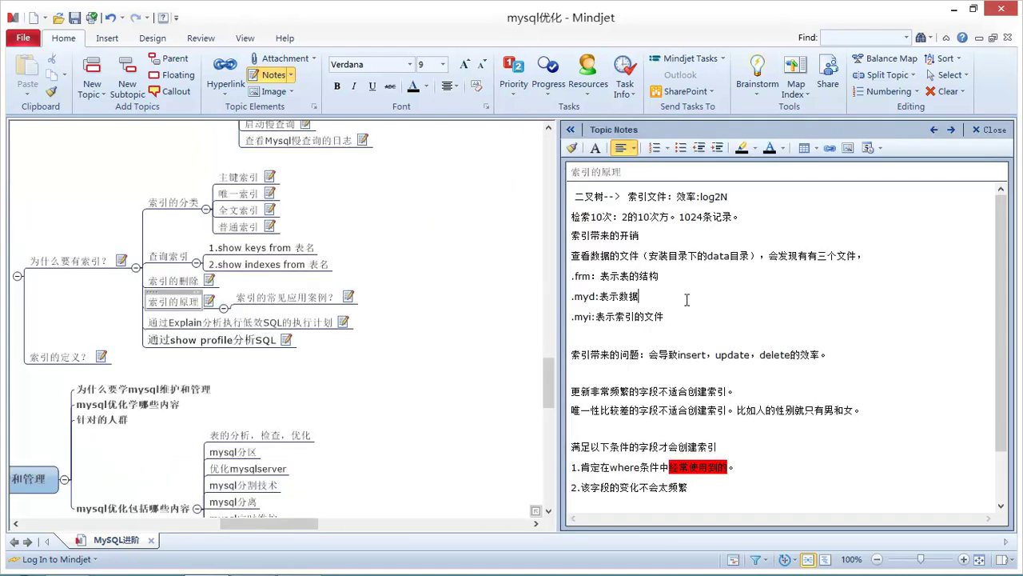
double_click(604, 197)
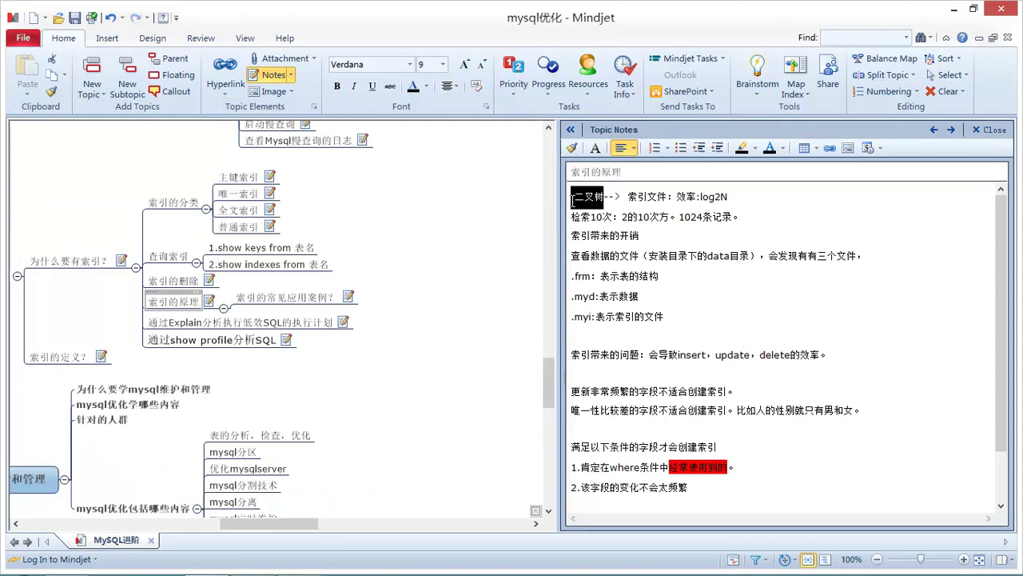
key("shift+Right")
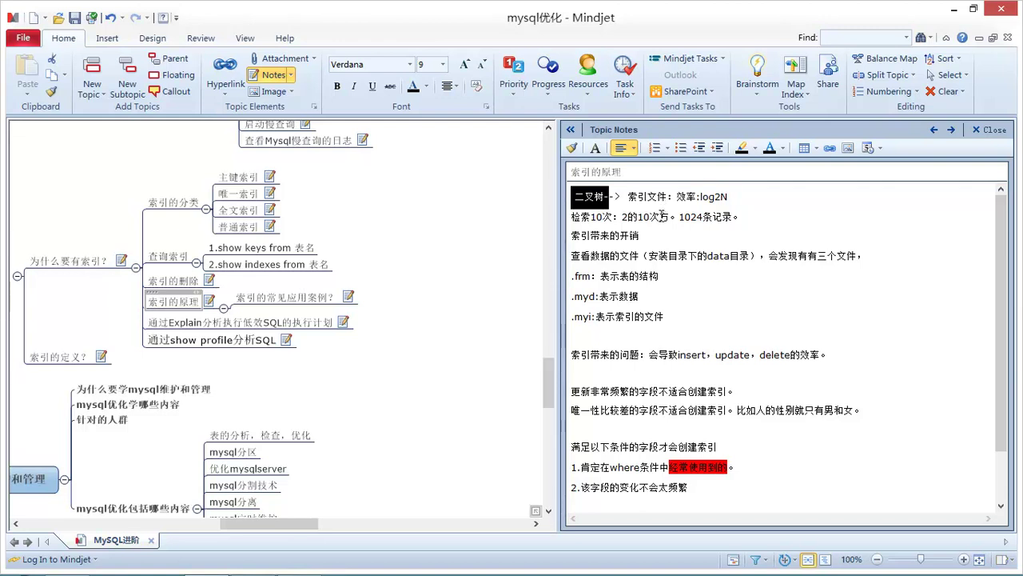
left_click(672, 237)
left_click_drag(659, 239, 571, 238)
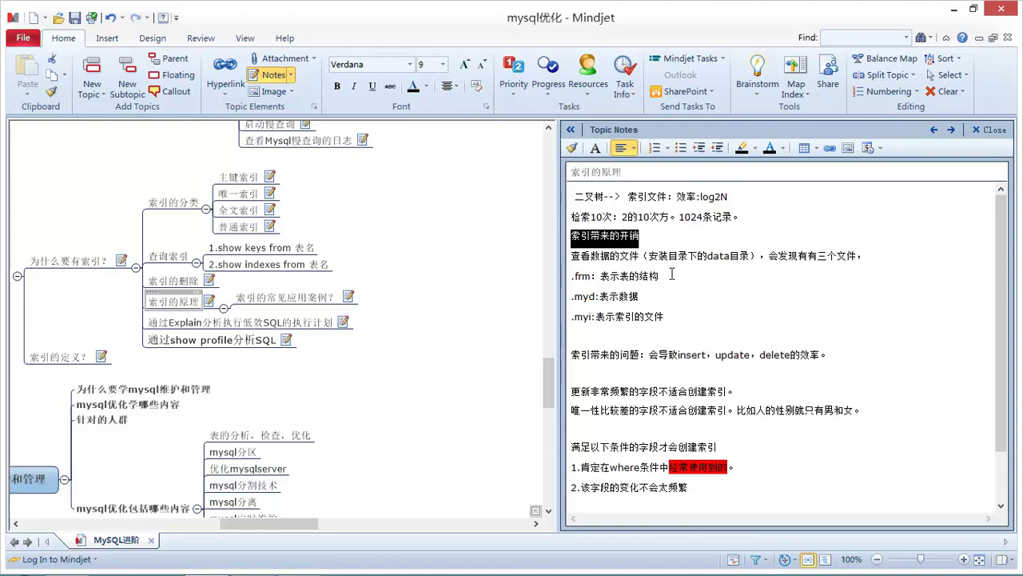
left_click(662, 238)
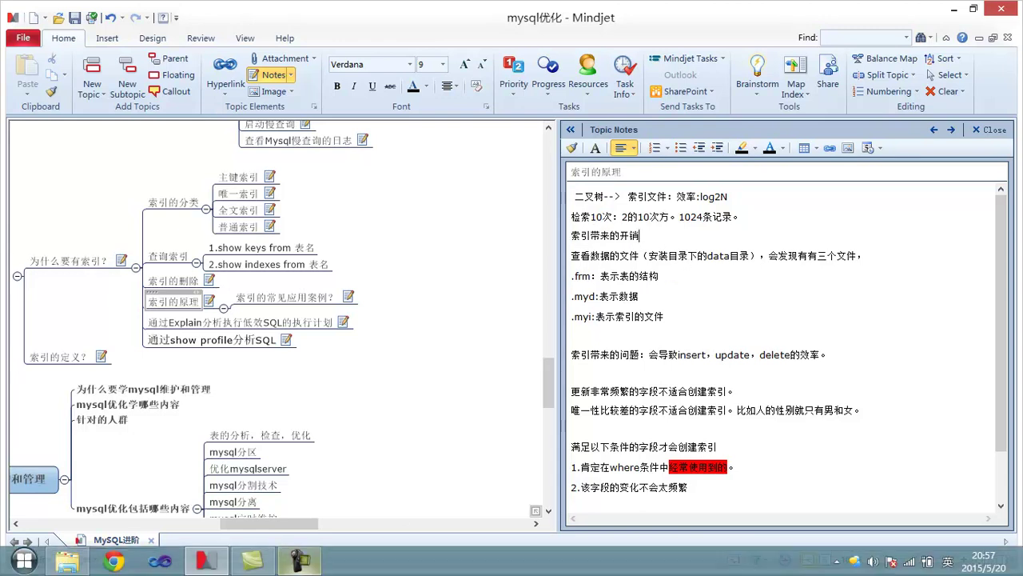
- Show the desktop and launch Navicat for MySQL maximized
right_click(401, 560)
left_click(447, 491)
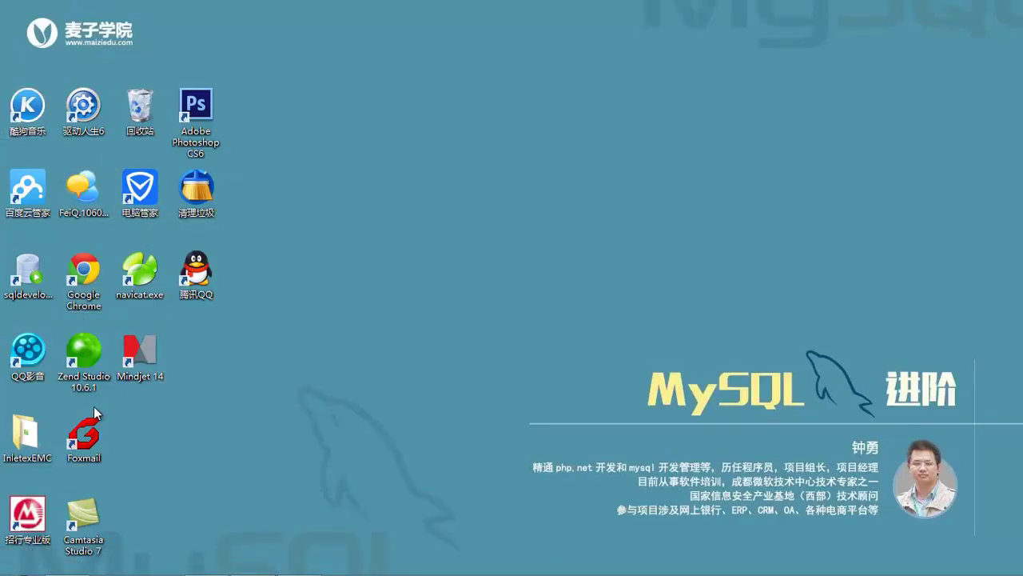
double_click(140, 271)
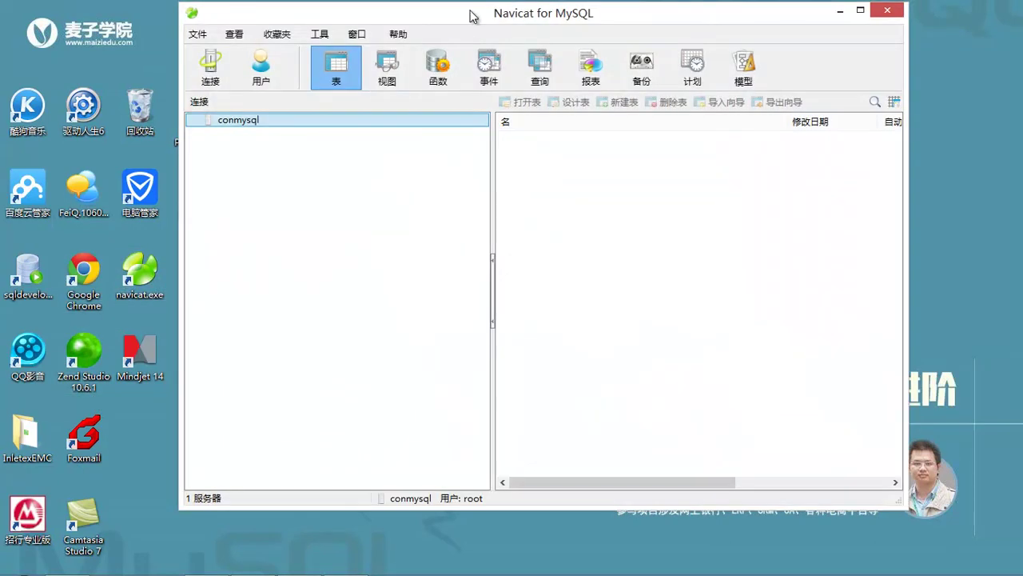
double_click(475, 15)
- Connect to conmysql, open the companys database and list its tables, including employees
right_click(64, 113)
left_click(86, 121)
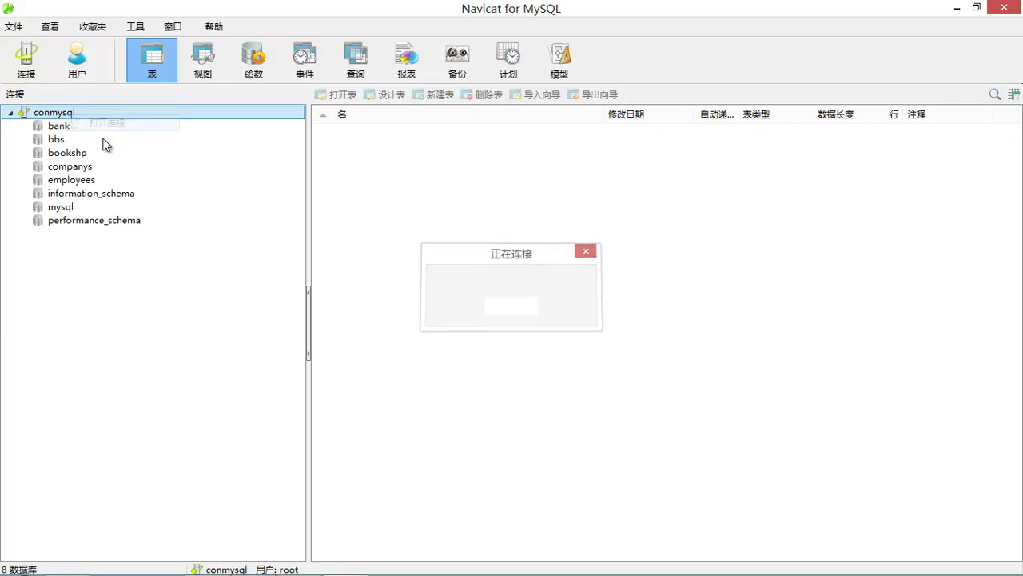
right_click(77, 169)
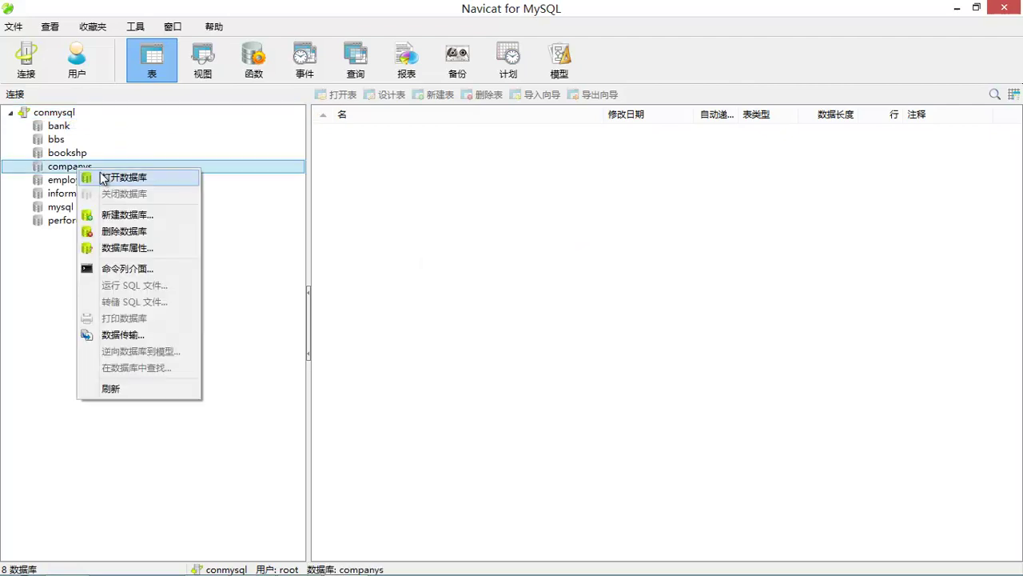
left_click(101, 176)
left_click(45, 182)
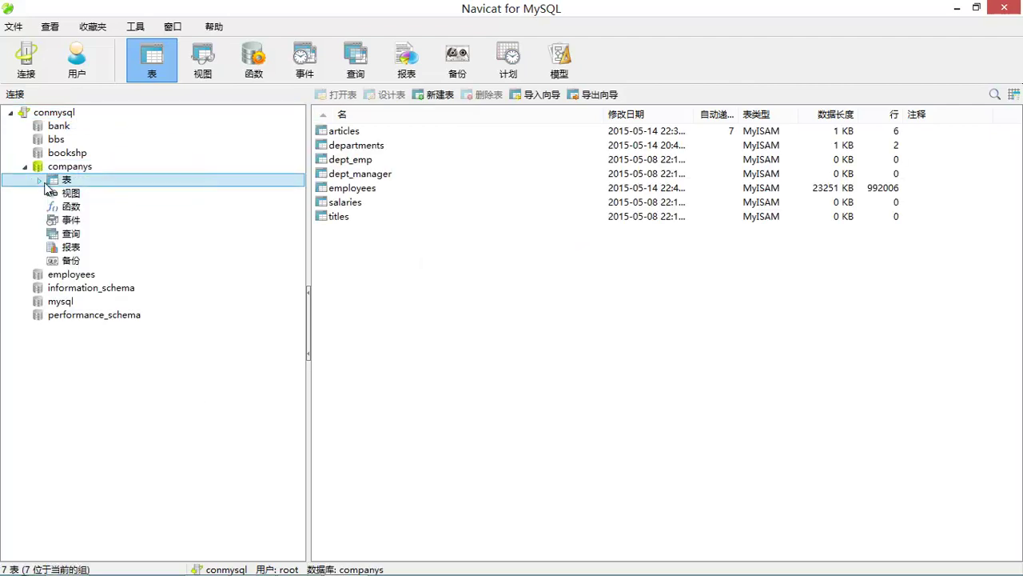
right_click(356, 190)
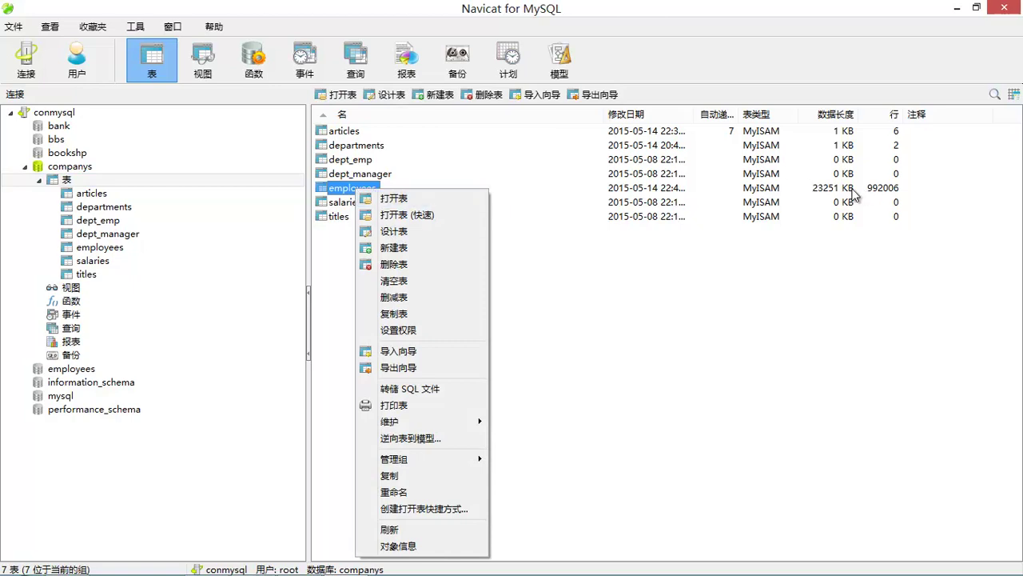
left_click(898, 192)
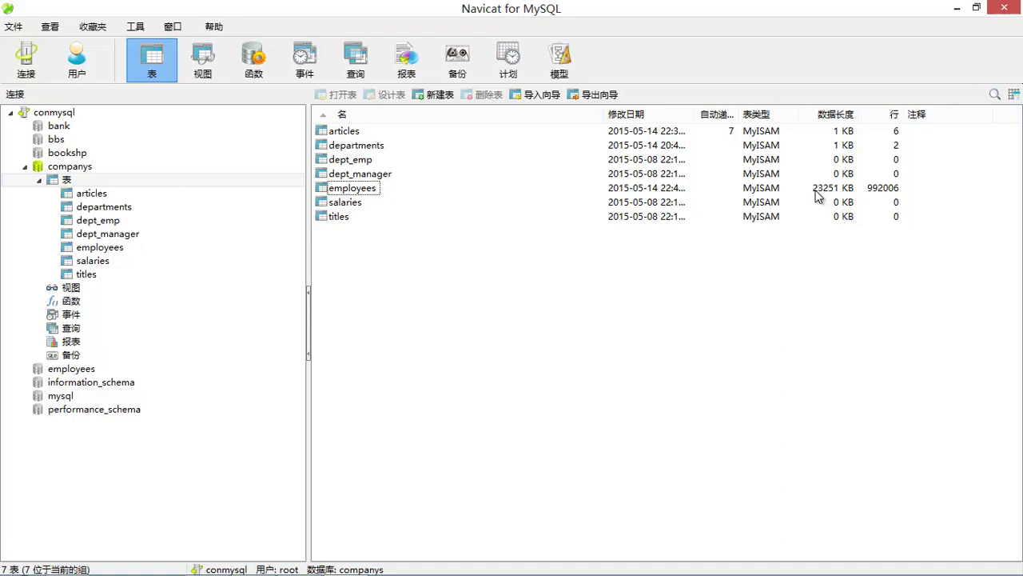
- Return to the .frm line in the MindManager notes, then browse drive J: in File Explorer
mouse_move(359, 572)
left_click(207, 560)
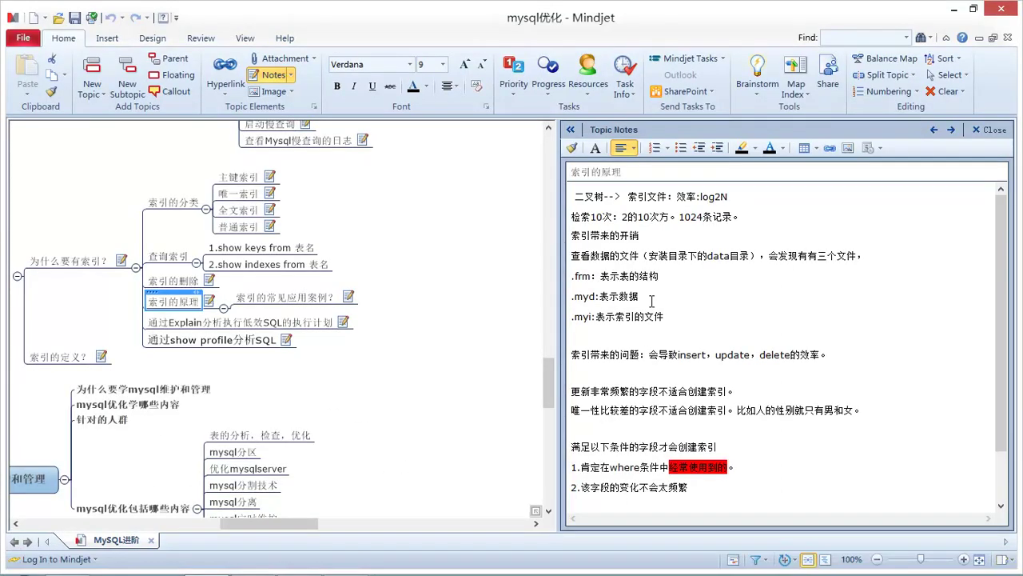
left_click(671, 277)
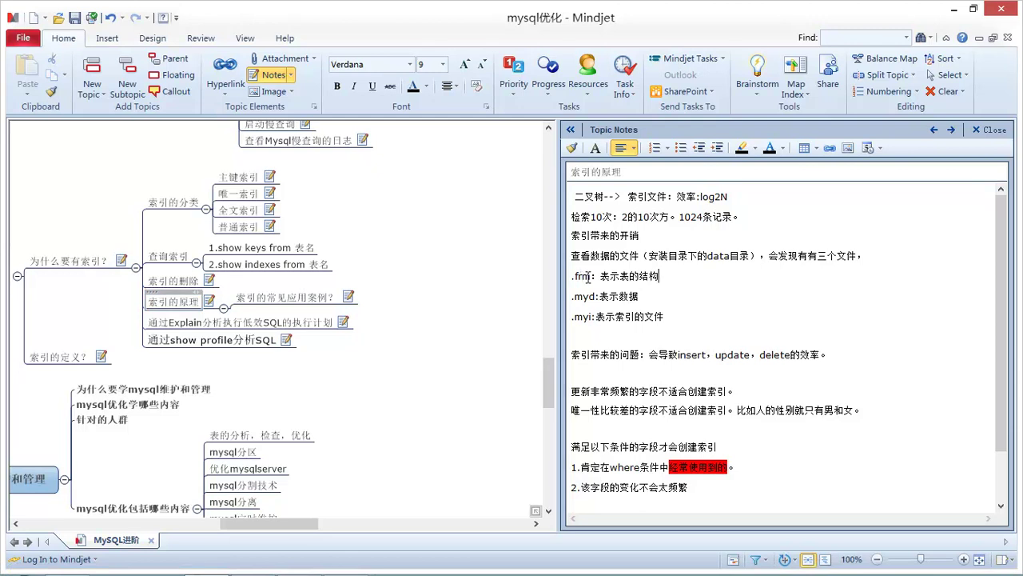
left_click(80, 559)
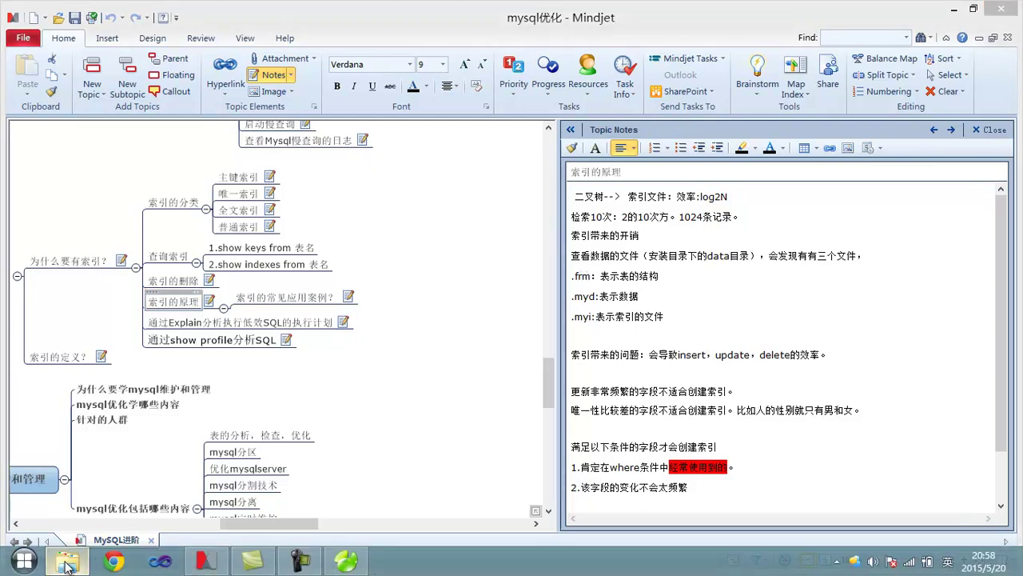
left_click(70, 408)
- Open J:\phpdev\MySQL5.5 and edit my.ini with Notepad++
left_click(288, 196)
double_click(288, 196)
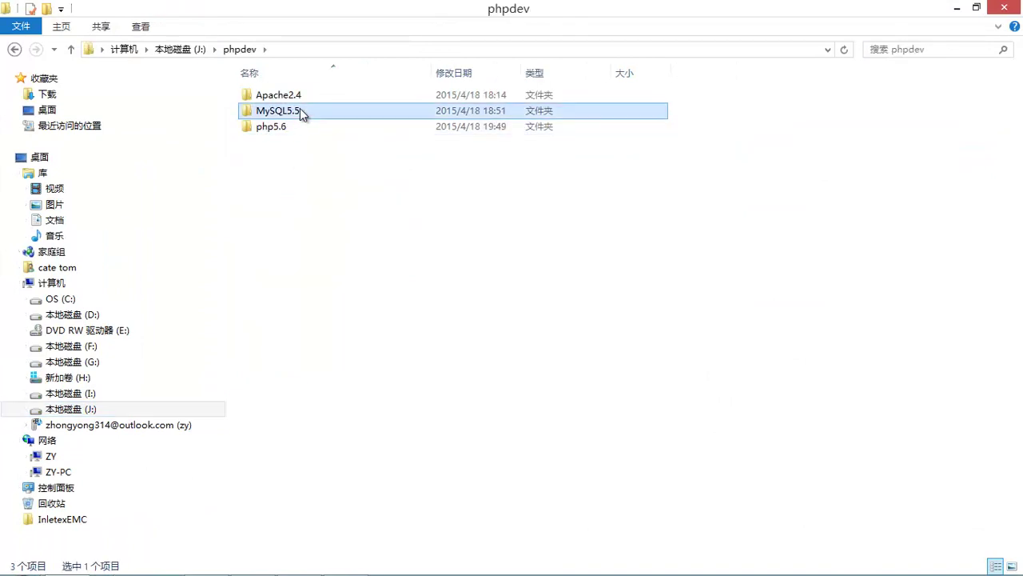
double_click(299, 109)
right_click(273, 173)
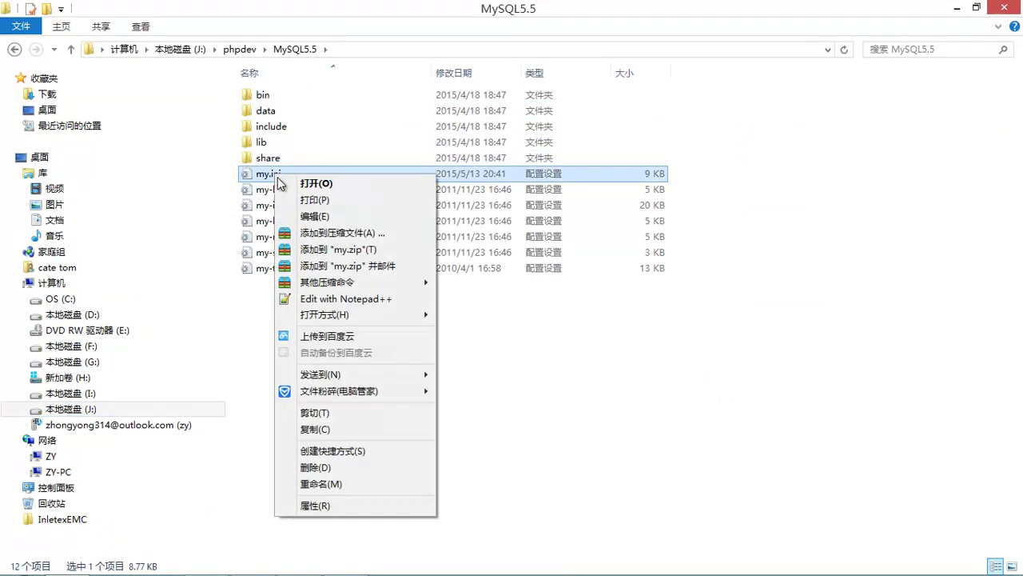
left_click(343, 299)
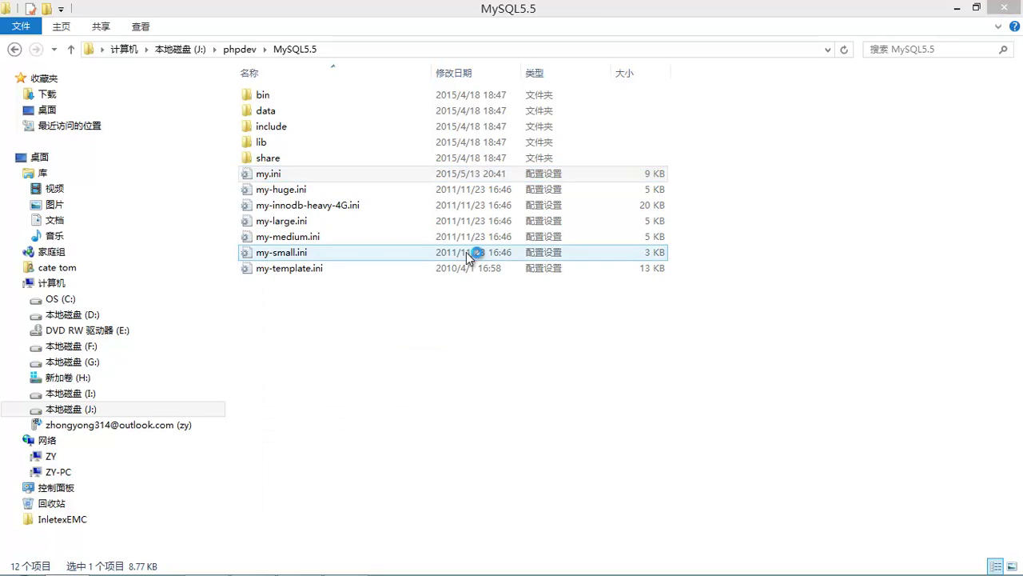
scroll(539, 259, "down", 12)
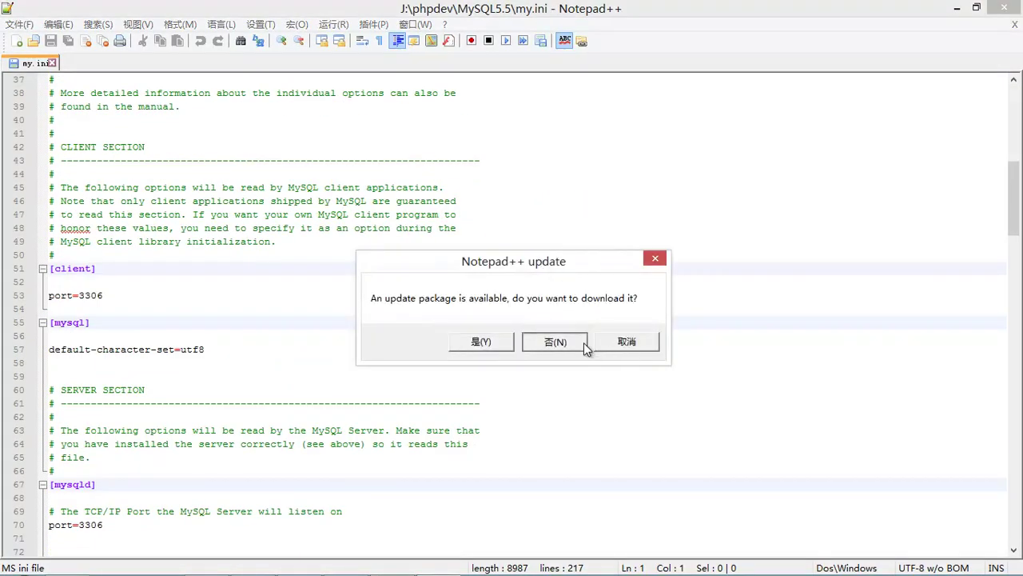
- Dismiss the Notepad++ update prompts and copy the datadir path from line 77
left_click(582, 341)
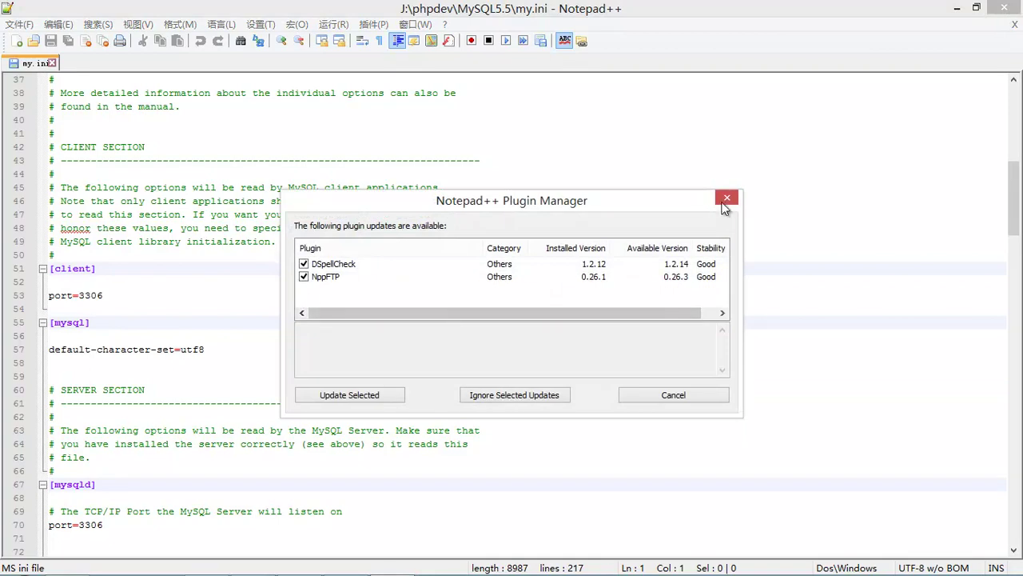
left_click(724, 200)
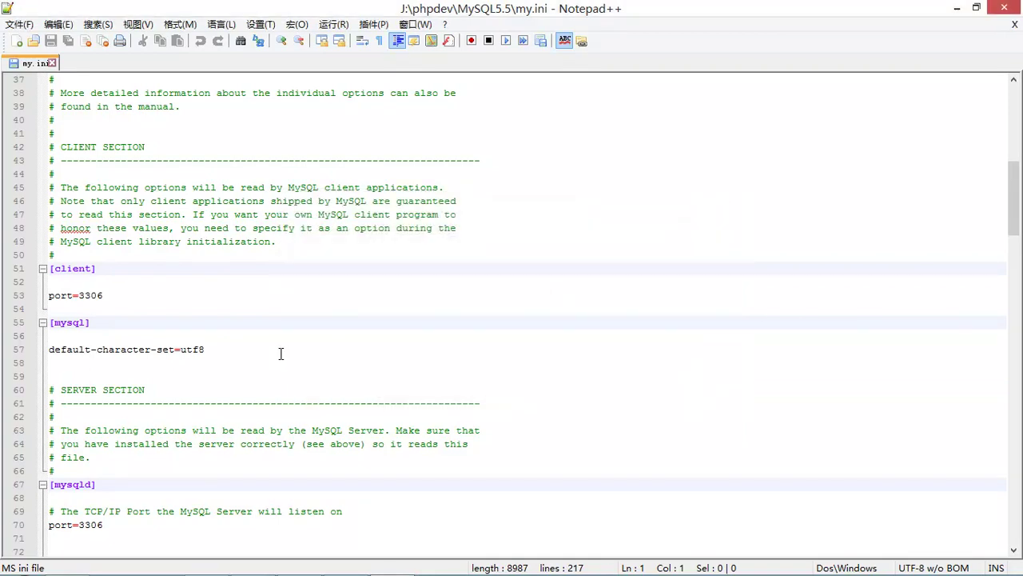
scroll(281, 353, "down", 5)
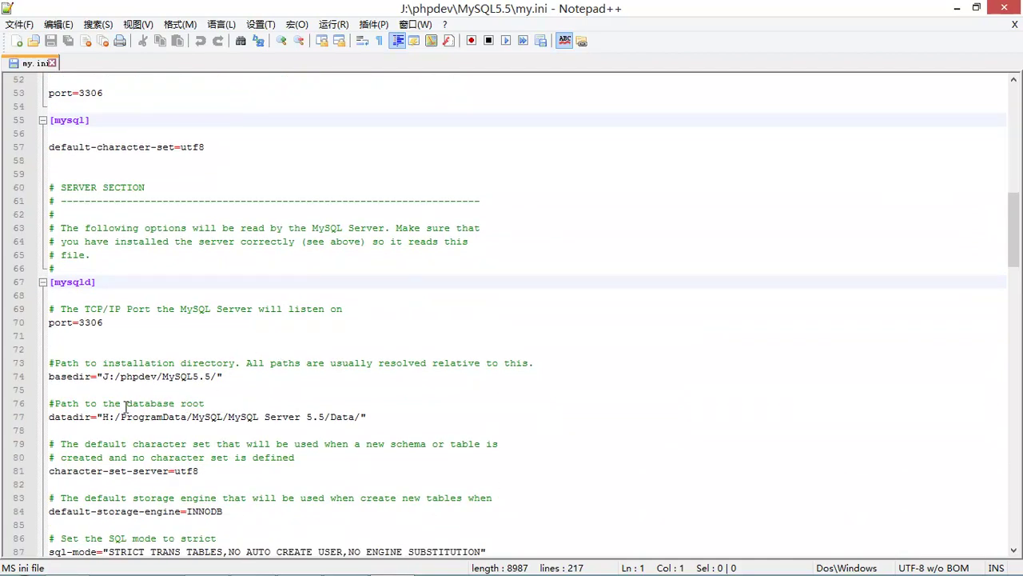
left_click_drag(102, 416, 363, 418)
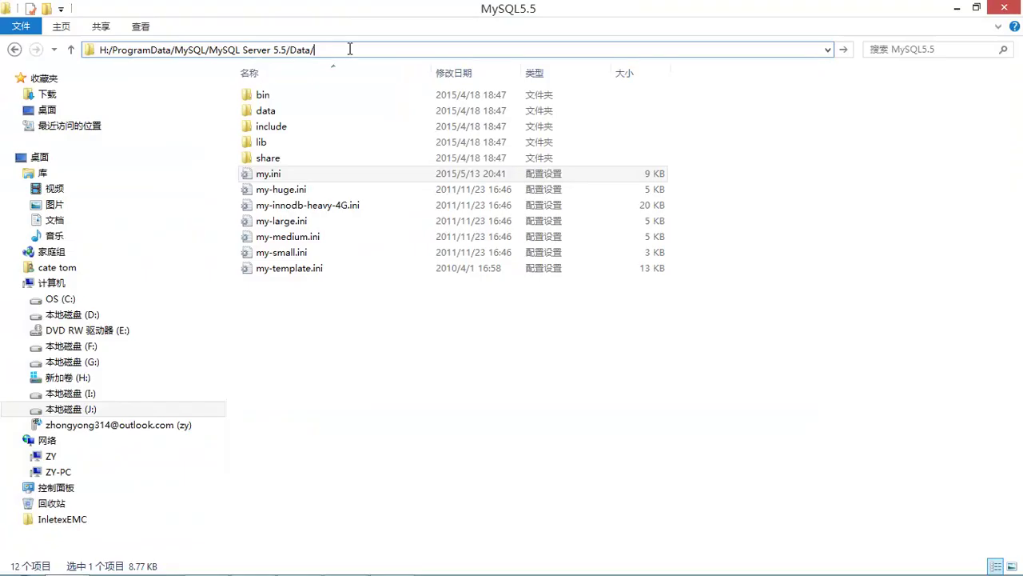
key("Return")
- Open the companys data folder and select the employees .frm, .MYD and .MYI files
double_click(274, 142)
left_click_drag(290, 462, 383, 86)
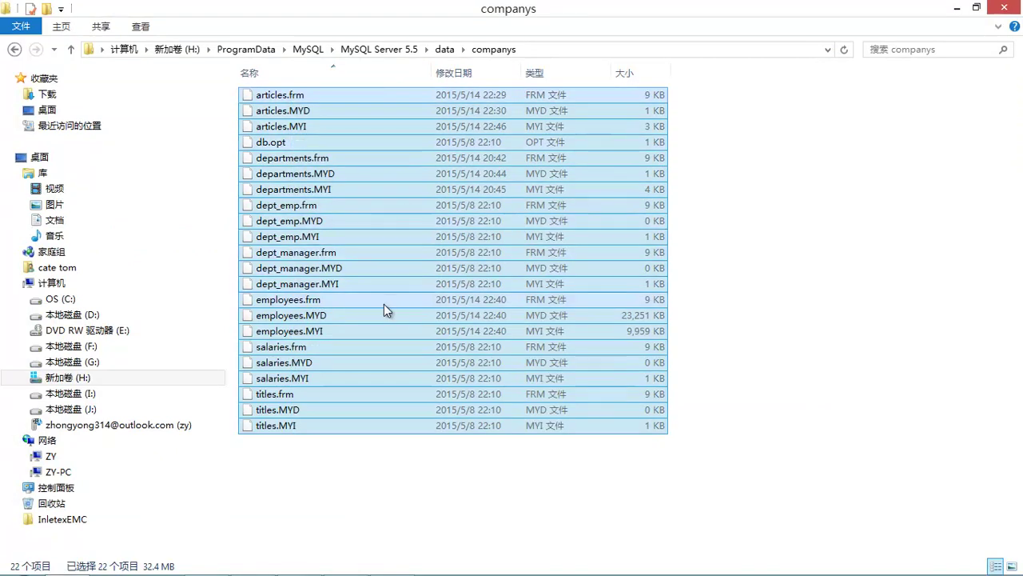
left_click(328, 304)
left_click(319, 317)
left_click(320, 331)
- Read sizes employees.MYD 22.7 MB, .frm 8.56 KB, .MYI 9.72 MB, then right-click employees in Navicat
left_click(319, 300)
left_click(318, 317)
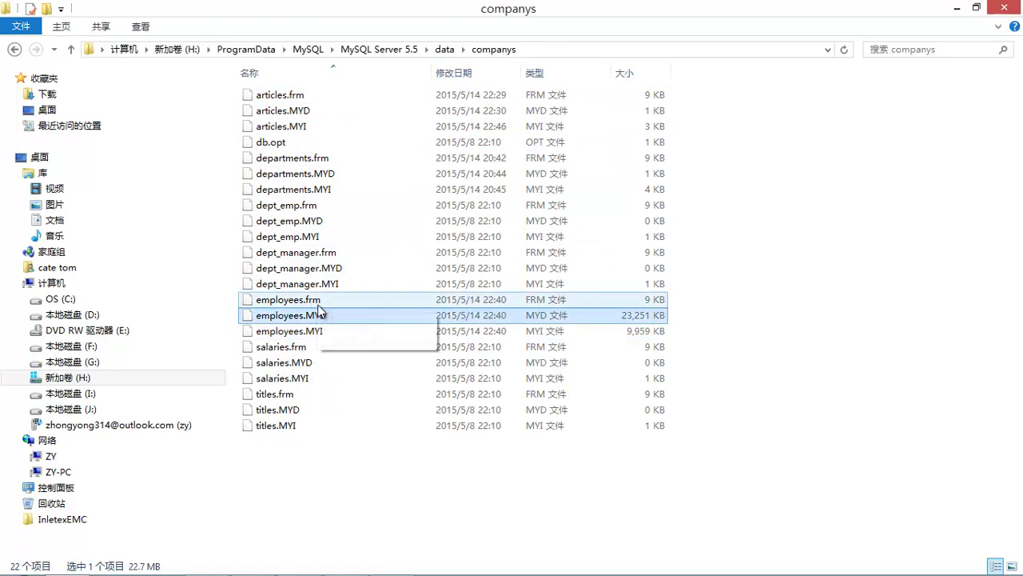
left_click(319, 305)
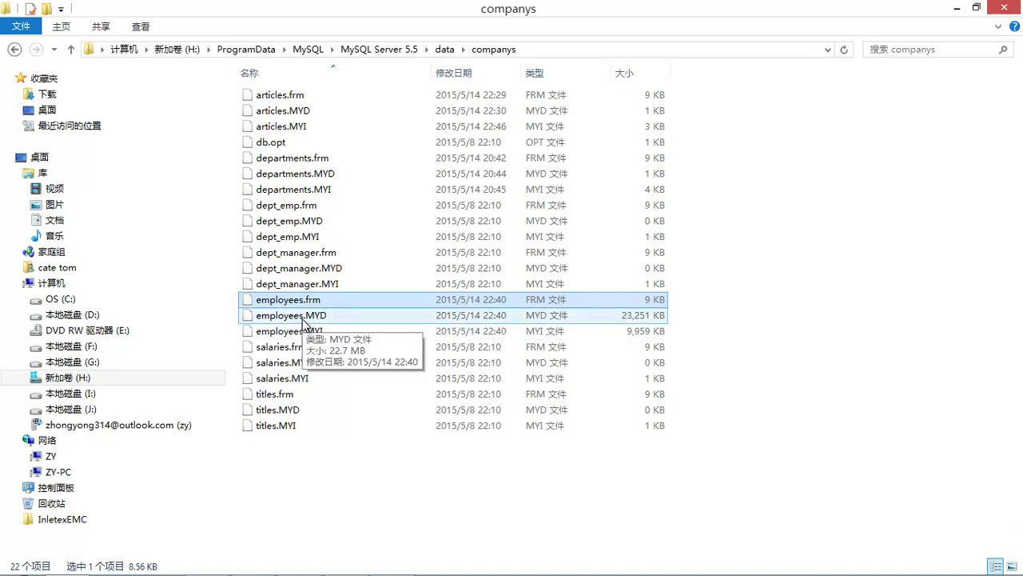
left_click(305, 330)
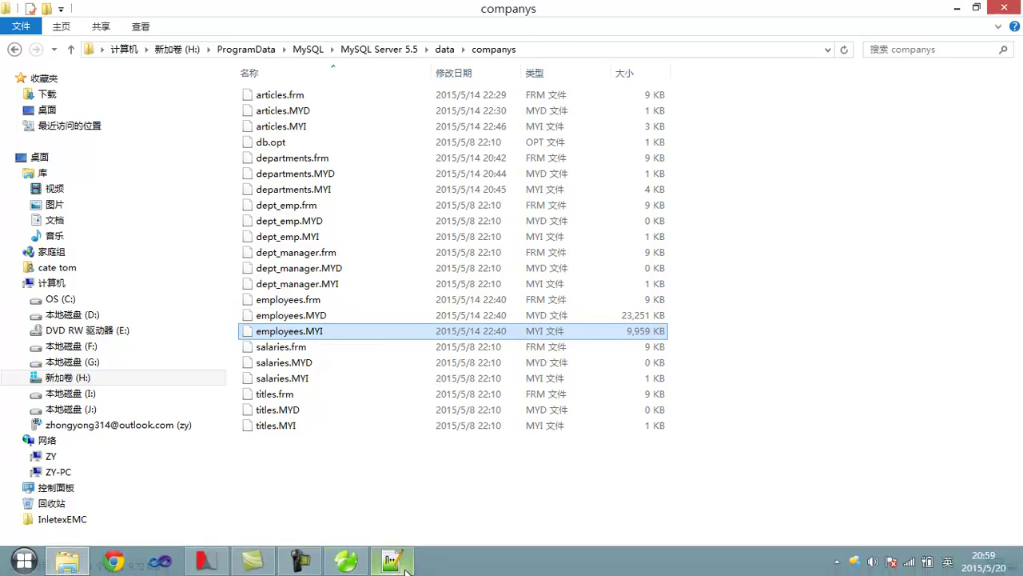
left_click(353, 565)
right_click(365, 189)
- In the employees table design, drop emp_no's primary key and save the table
left_click(418, 231)
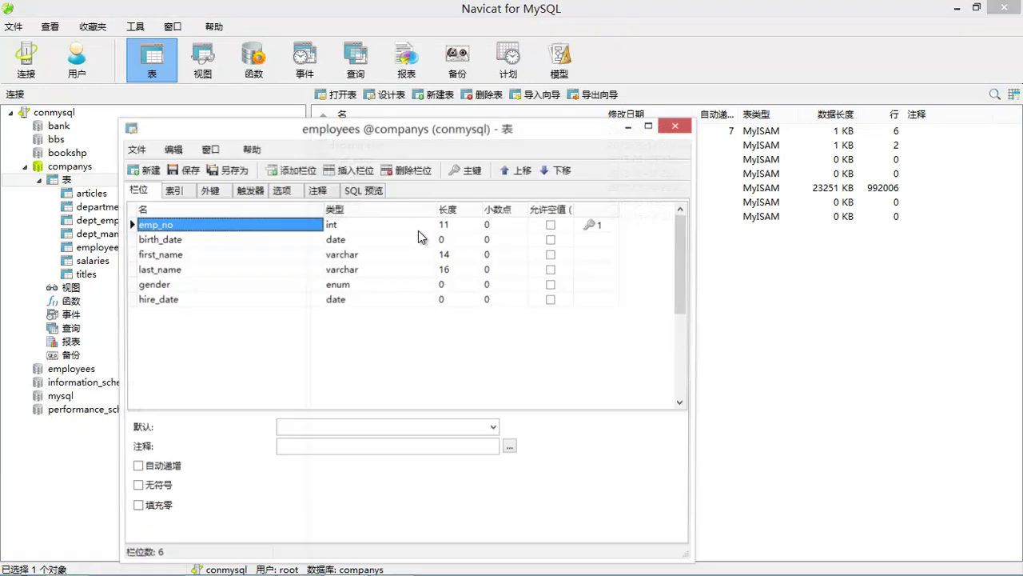
double_click(596, 225)
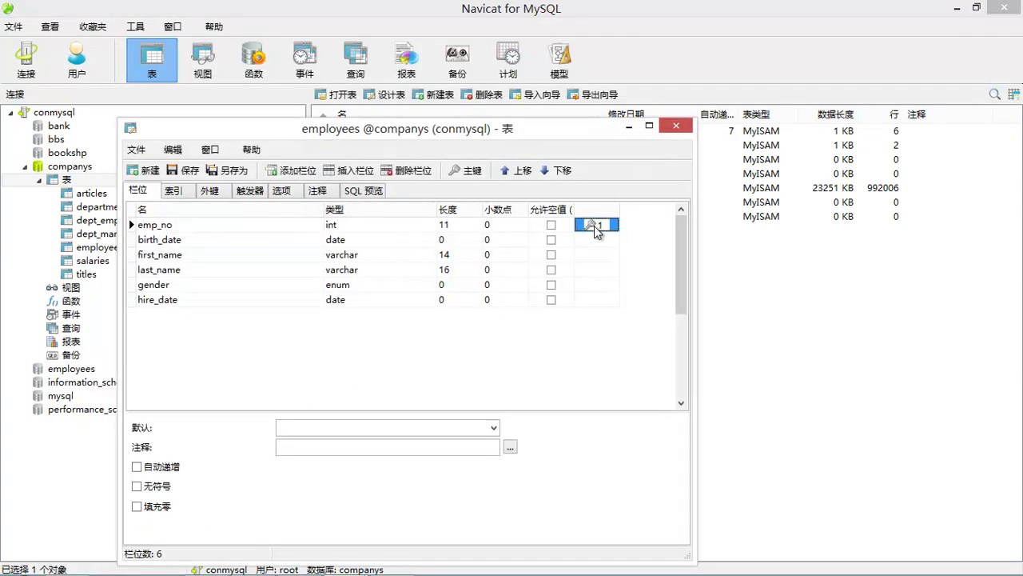
left_click(186, 171)
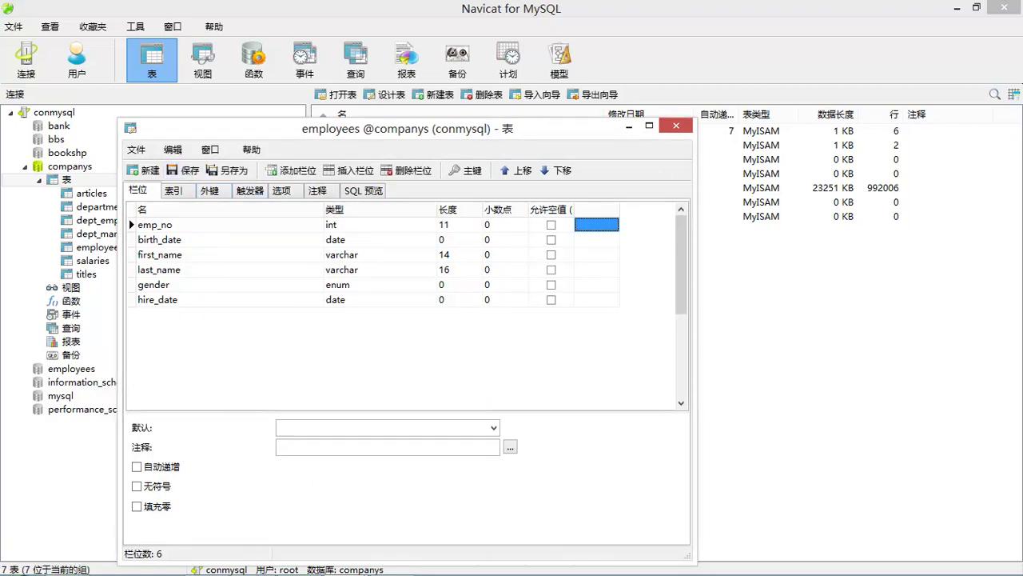
left_click(82, 568)
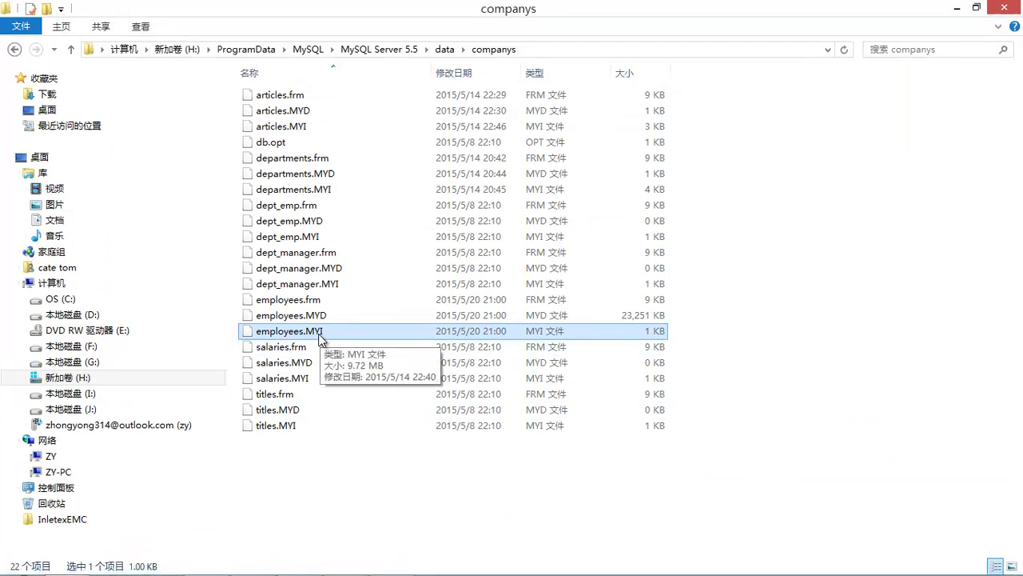
- Confirm employees.MYI is now 1 KB, then bring the employees table design forward again
left_click(500, 317)
left_click(488, 332)
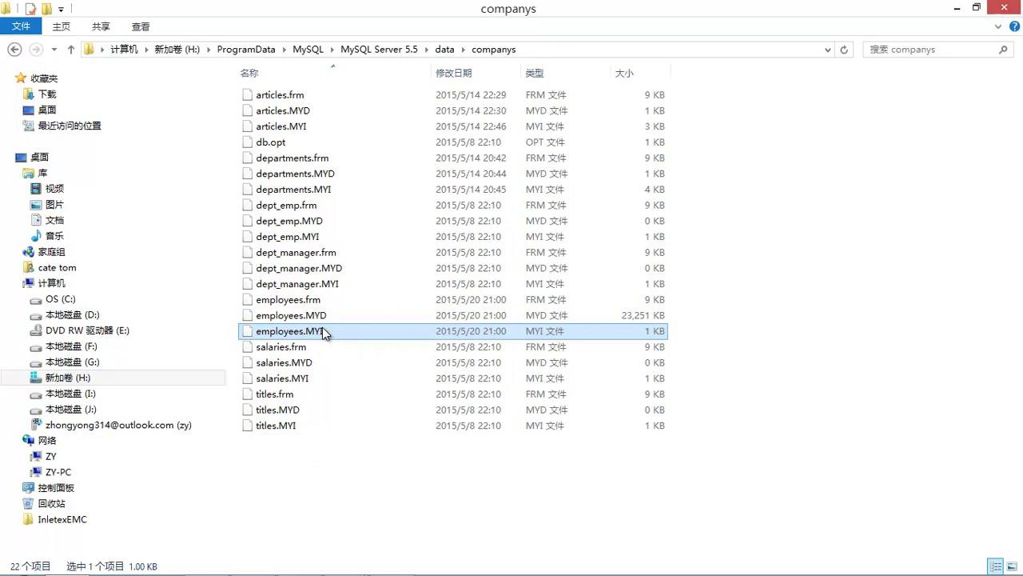
left_click(347, 562)
left_click(420, 475)
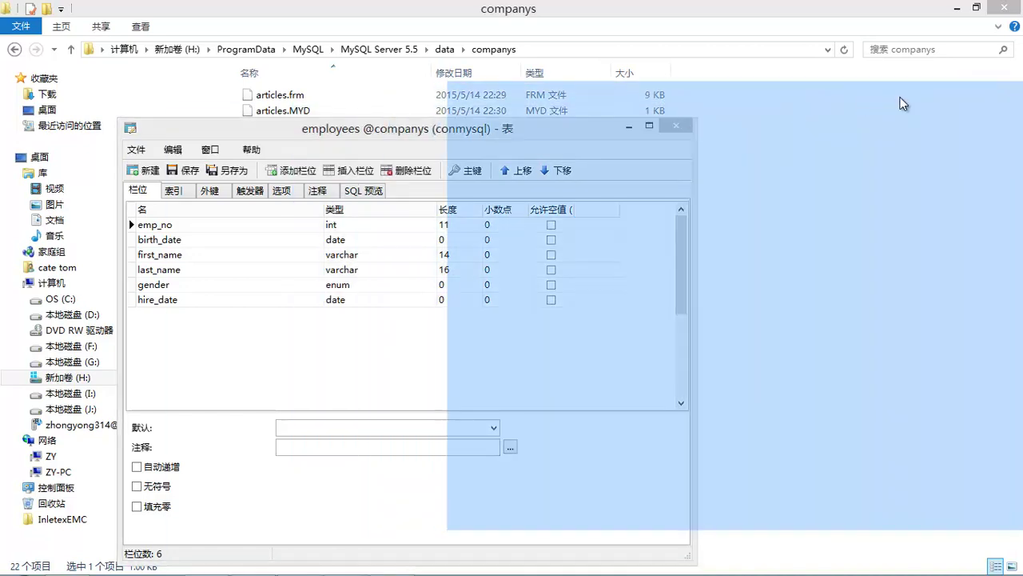
- Reposition the design window, set emp_no as primary key again and save
left_click_drag(900, 103, 736, 295)
left_click_drag(402, 277, 671, 163)
left_click(769, 256)
left_click(769, 256)
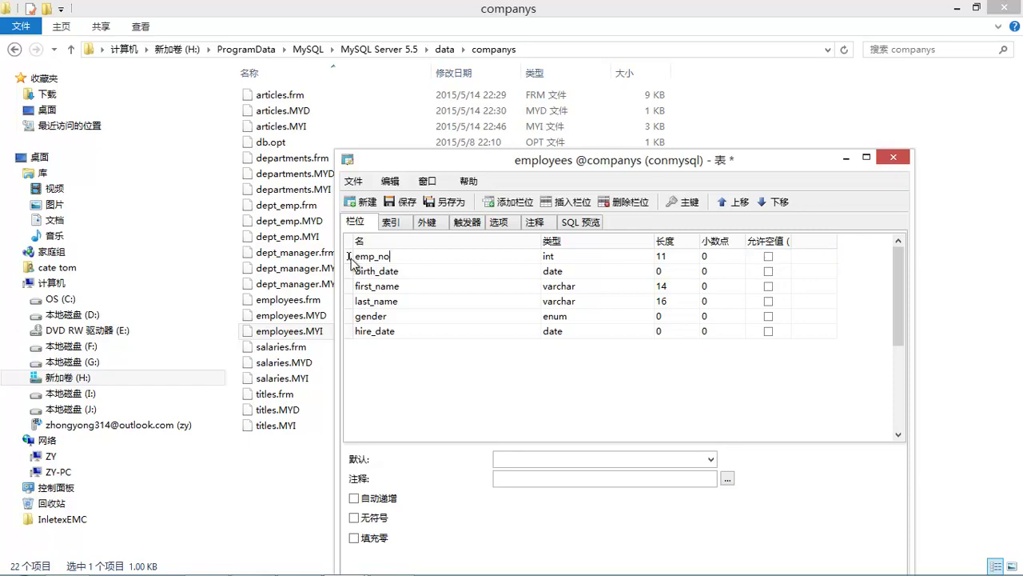
left_click(359, 260)
left_click(682, 202)
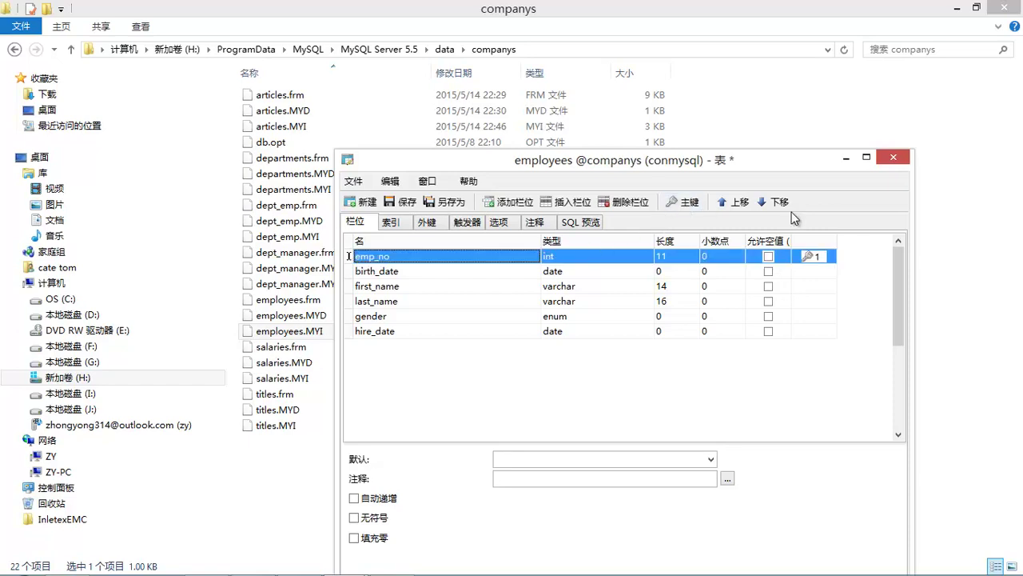
left_click_drag(773, 162, 1022, 234)
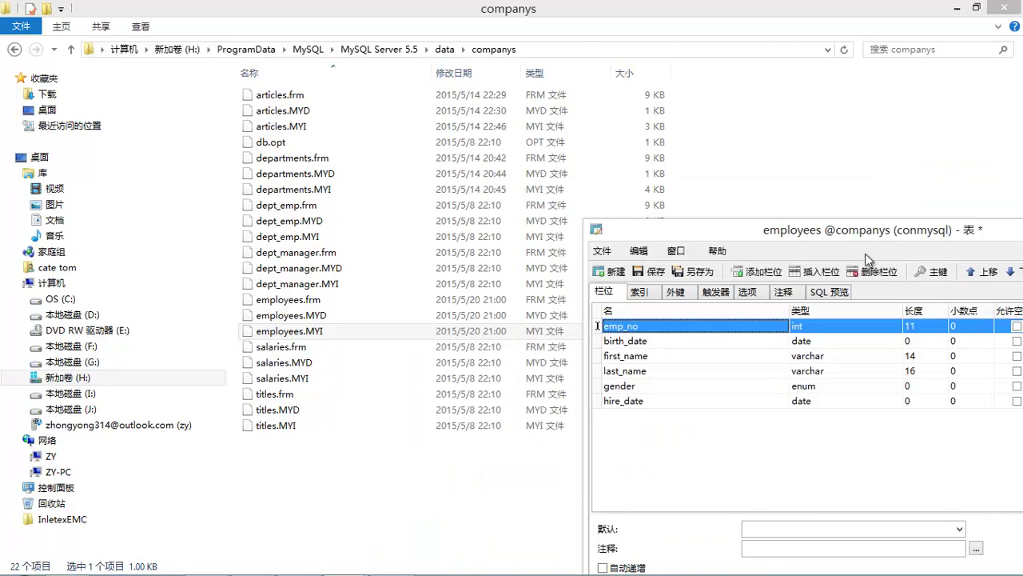
left_click_drag(788, 216, 935, 191)
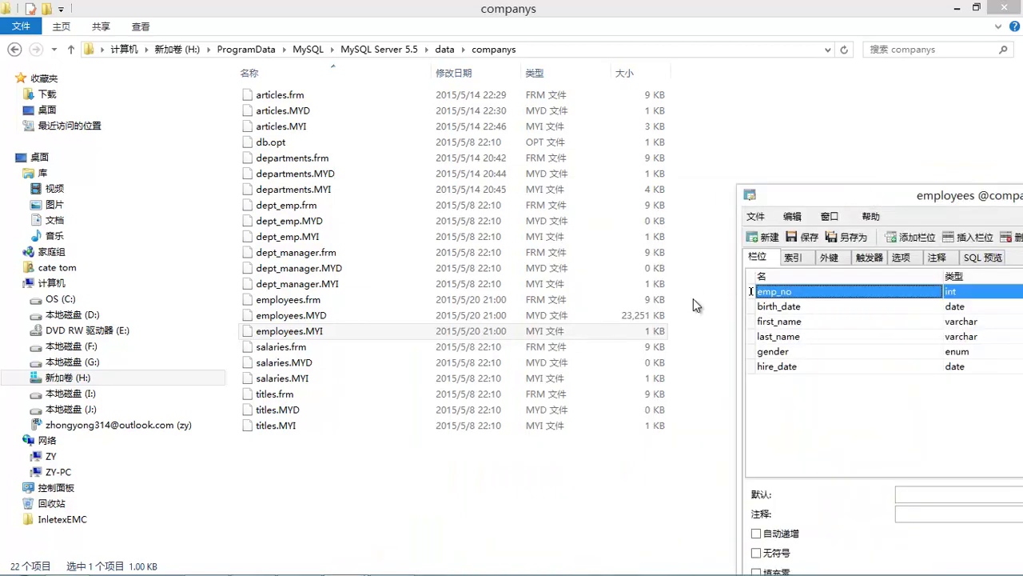
left_click(806, 237)
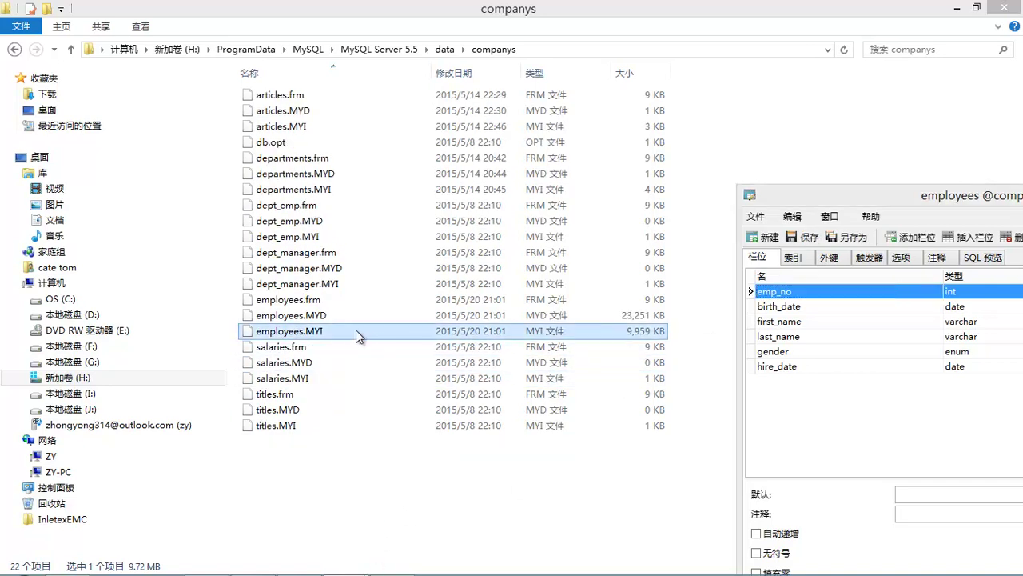
- Compare employees.MYD at 23,251 KB with the regrown employees.MYI at 9,959 KB
left_click(356, 330)
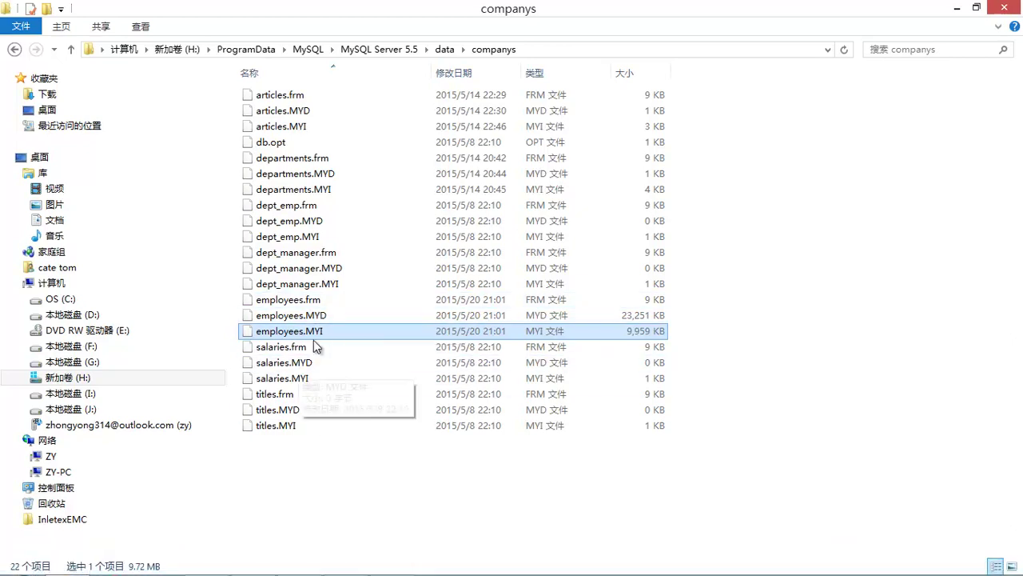
left_click(315, 315)
left_click(311, 333)
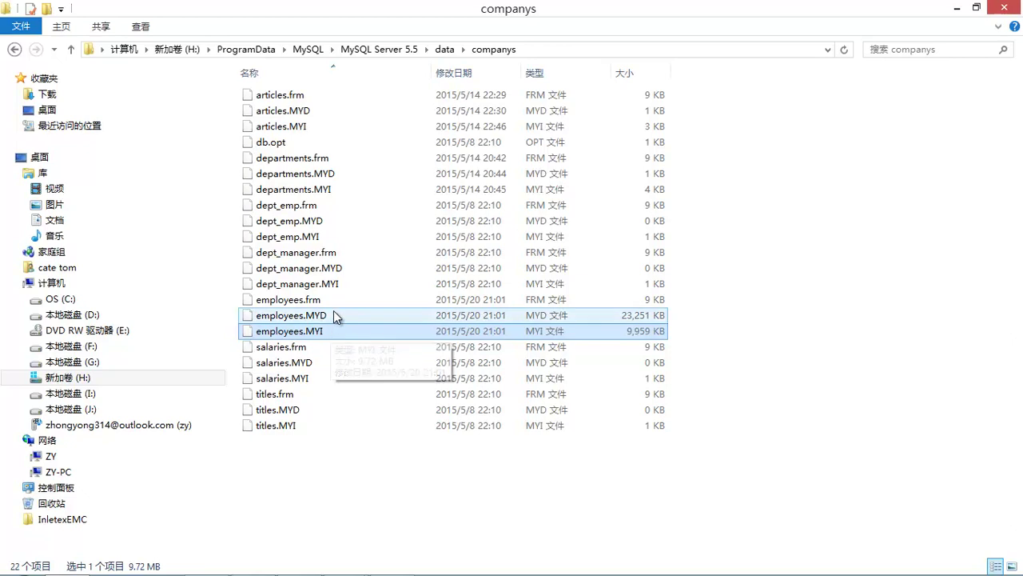
left_click(325, 333)
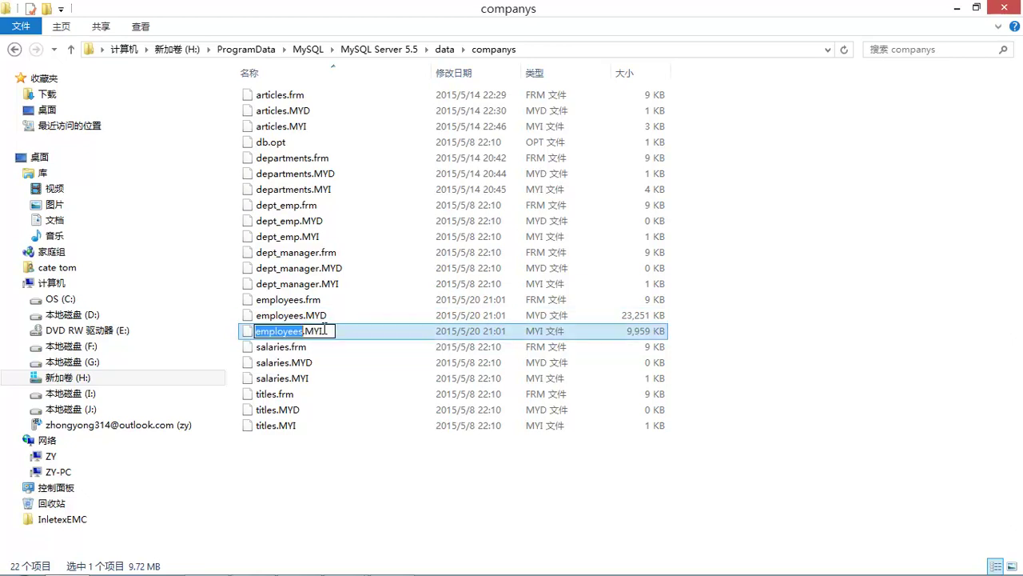
left_click(363, 339)
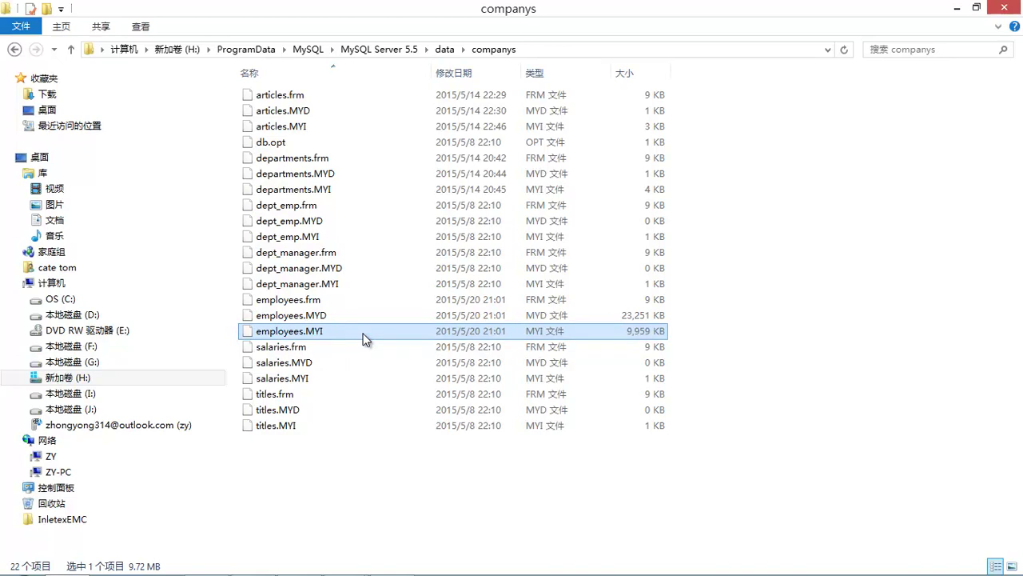
left_click(329, 316)
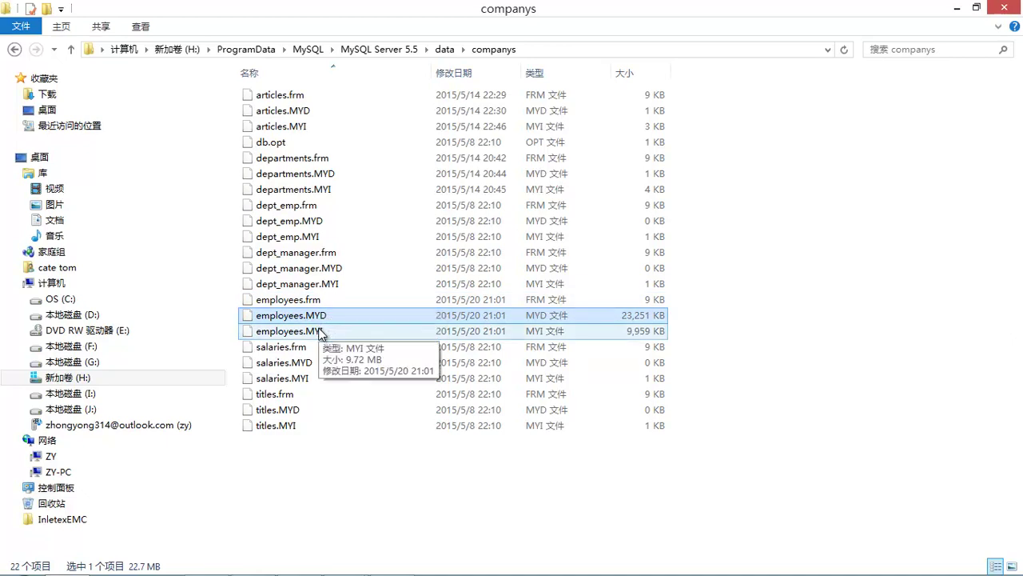
left_click(319, 331)
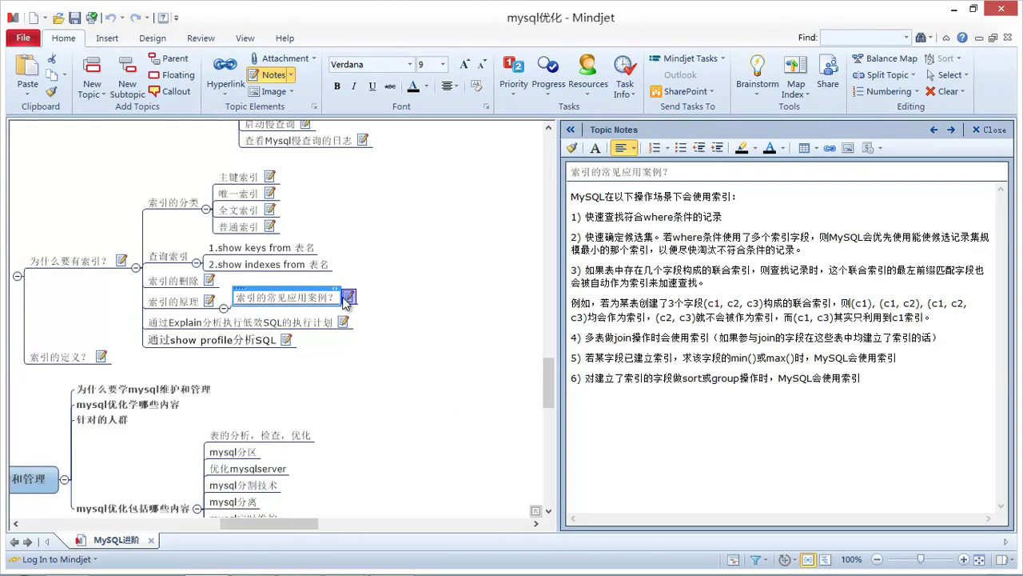
- Check the note on common index use cases, then launch the MySQL 5.5 Command Line Client and move its window right
mouse_move(352, 303)
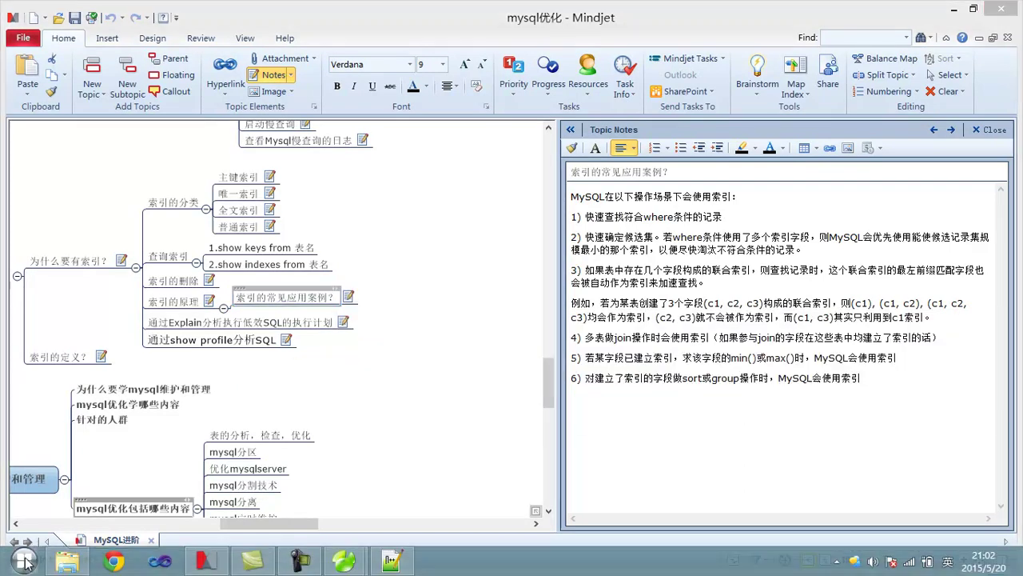
left_click(25, 562)
left_click(98, 205)
left_click_drag(266, 56, 655, 166)
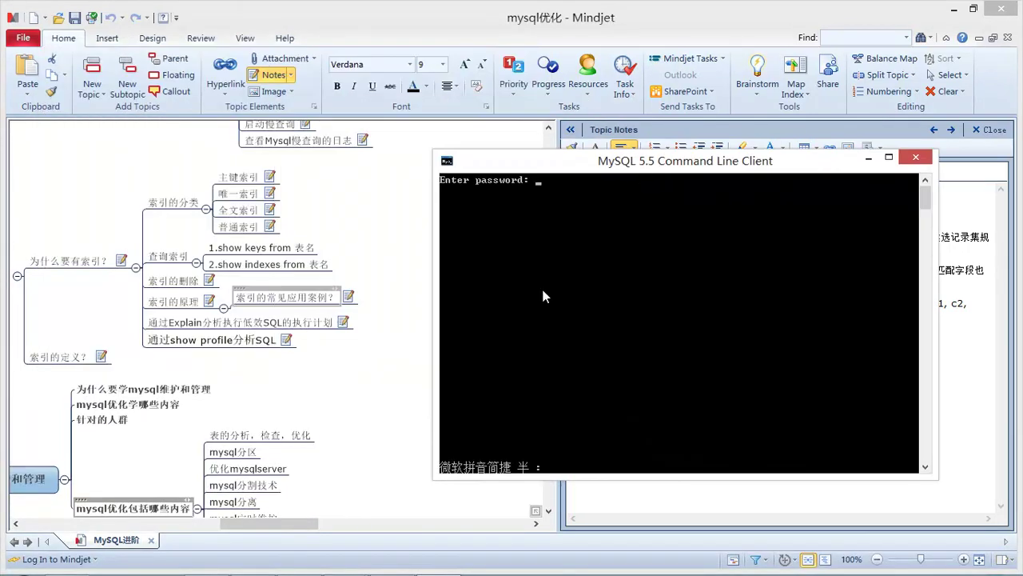
- Switch input to English and log in to MySQL with the account password
key("ctrl+space")
type("123456")
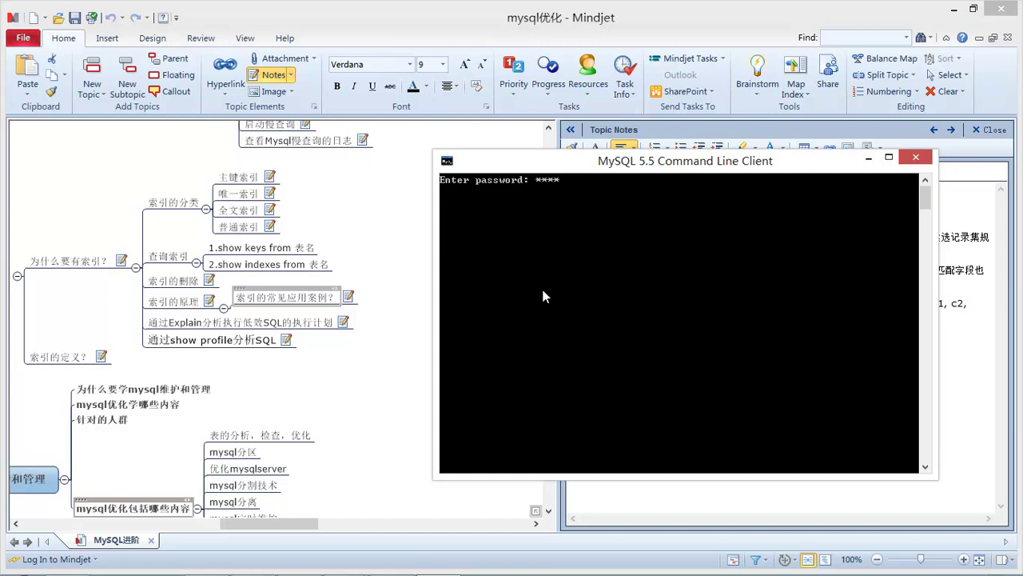
key("Return")
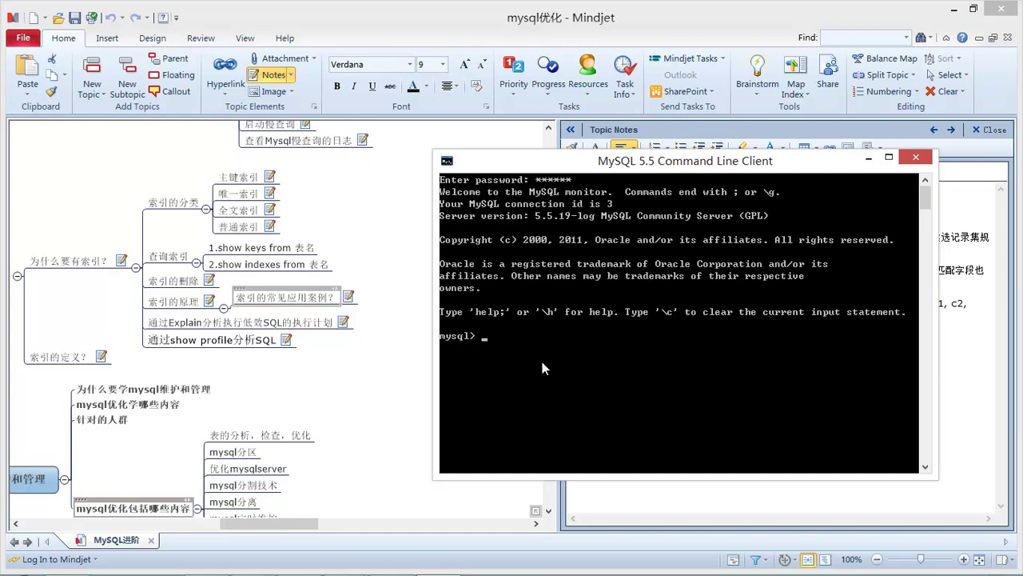
- Run EXPLAIN SELECT EMP_NO from employees\G, showing the PRIMARY index over 992006 rows
type("use")
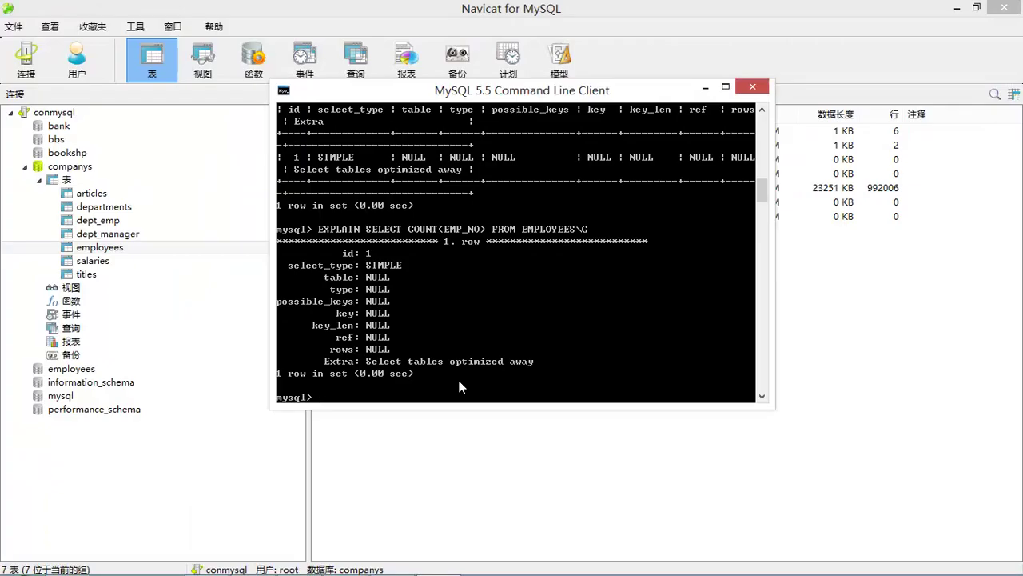
key("Up")
key("BackSpace")
key("BackSpace")
key("BackSpace")
key("BackSpace")
key("BackSpace")
key("BackSpace")
key("BackSpace")
key("BackSpace")
key("BackSpace")
key("BackSpace")
key("BackSpace")
key("BackSpace")
key("BackSpace")
key("BackSpace")
key("BackSpace")
key("BackSpace")
key("BackSpace")
key("BackSpace")
key("BackSpace")
key("BackSpace")
key("BackSpace")
type("EMP")
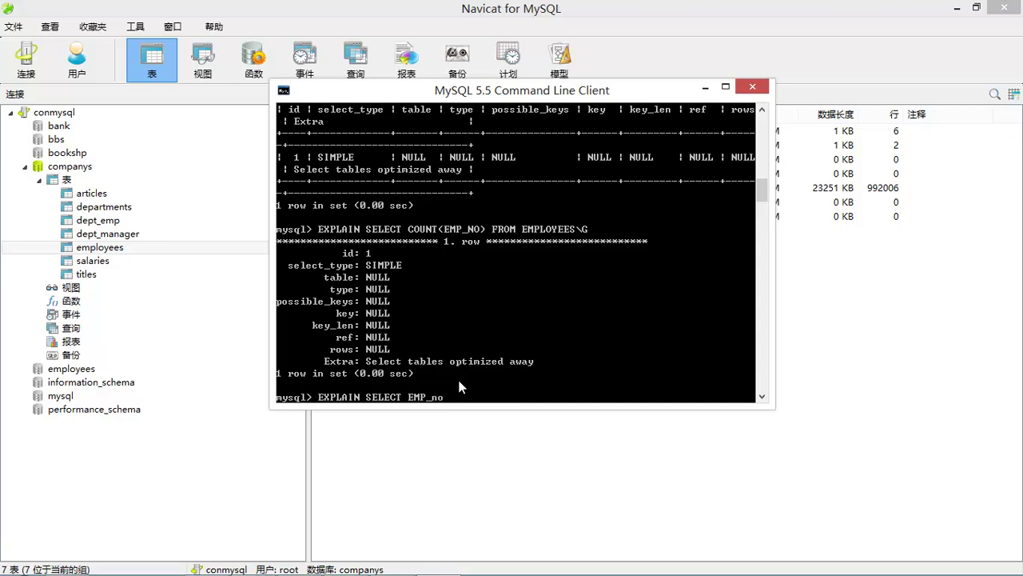
type("_NO from employees\\G")
key("Return")
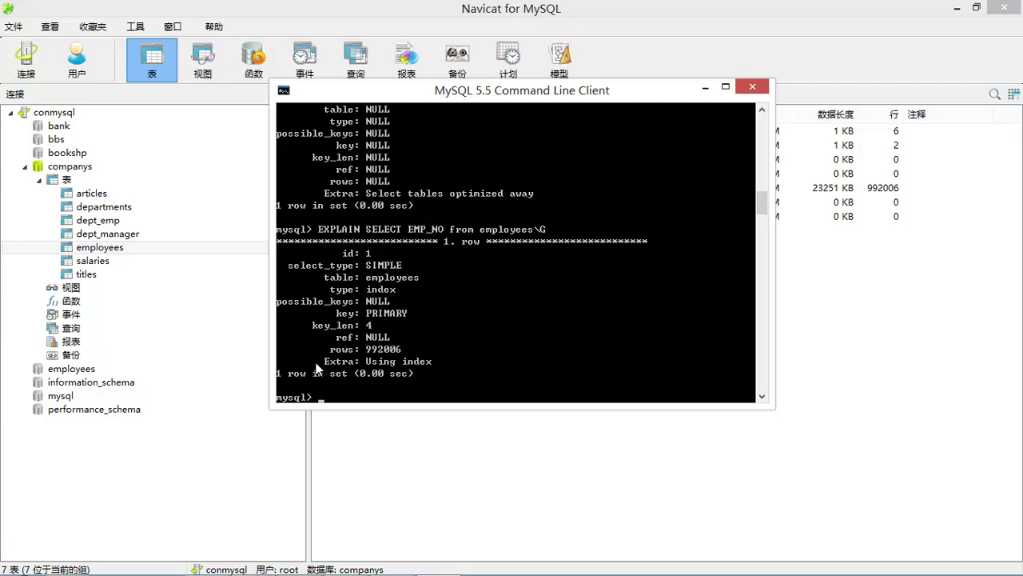
- Begin typing a new explain select query, then erase it to clear the prompt
type("SELECT")
key("BackSpace")
key("BackSpace")
key("BackSpace")
key("BackSpace")
key("BackSpace")
key("BackSpace")
type("explain selec")
key("BackSpace")
key("BackSpace")
key("BackSpace")
type("l")
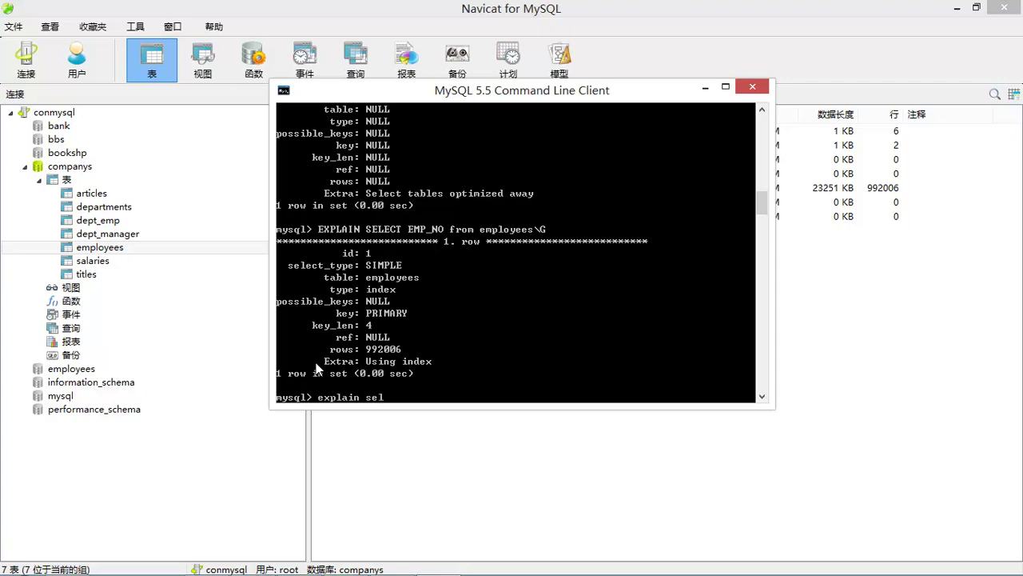